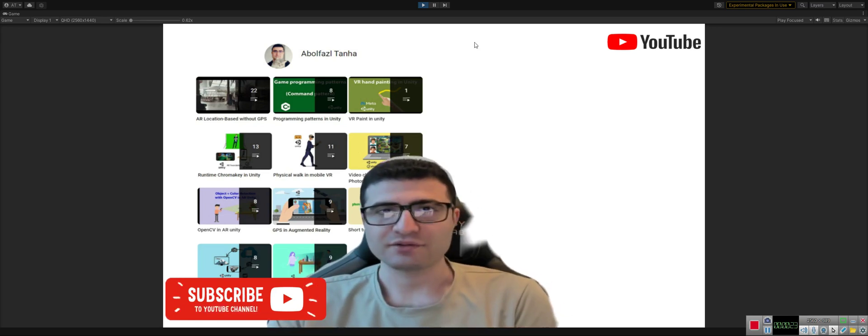
Step: Stop the channel intro scene so the editor leaves play mode
{"action": "left_click", "coordinate": [423, 5]}
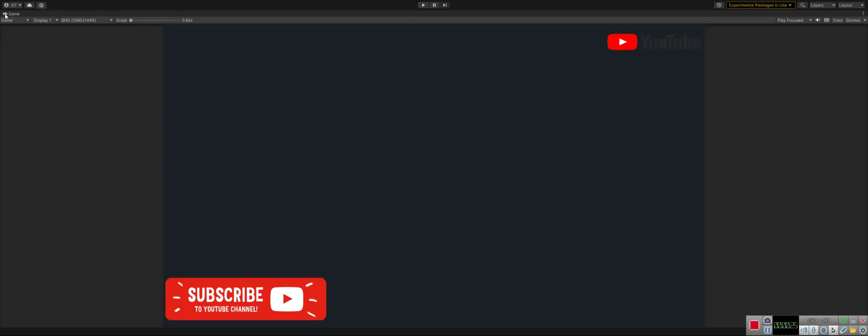
{"action": "key", "text": "alt+Tab"}
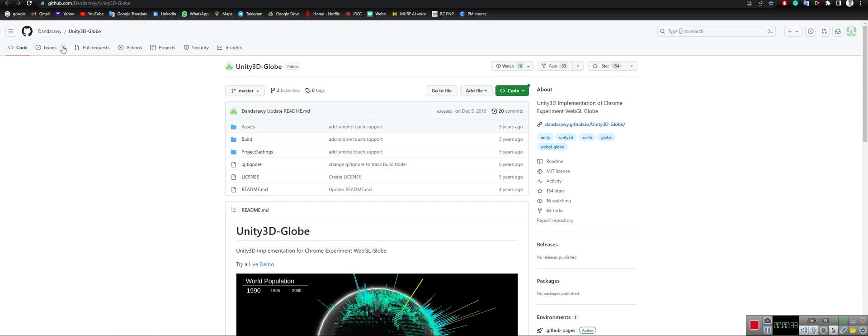
{"action": "mouse_move", "coordinate": [45, 38]}
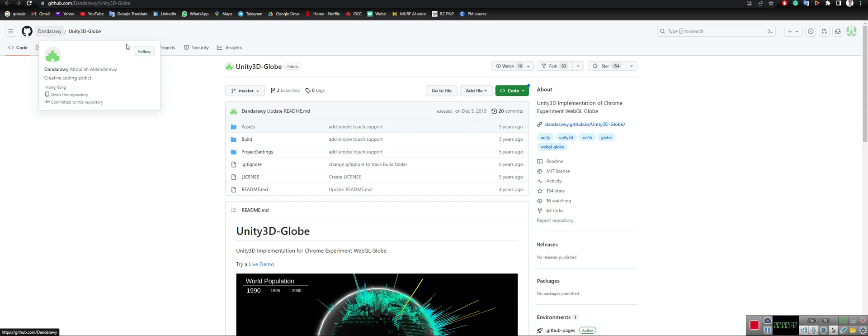
{"action": "left_click", "coordinate": [510, 90]}
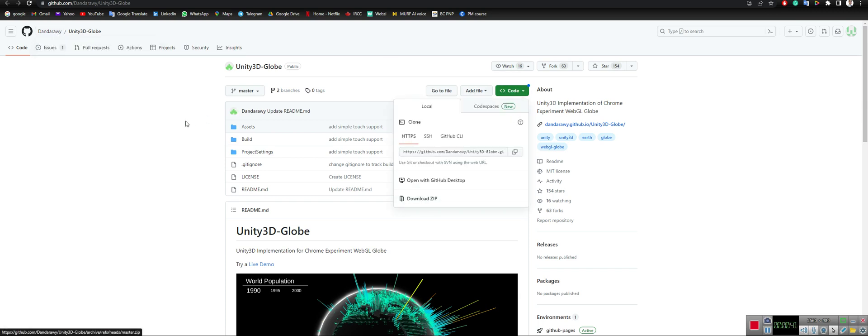
{"action": "left_click", "coordinate": [208, 123]}
{"action": "left_click", "coordinate": [248, 128]}
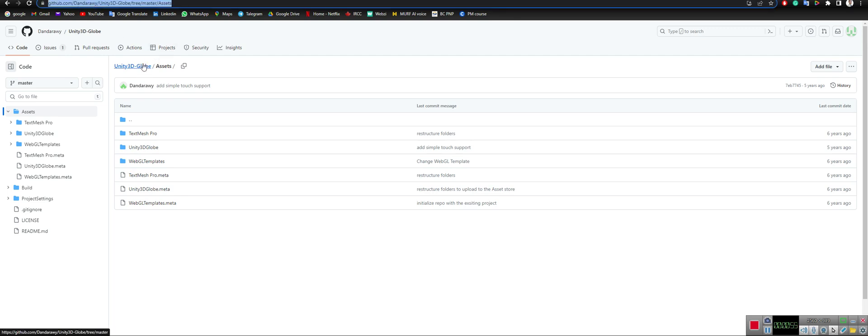
Step: Open the population scene from Unity3DGlobe > Scenes and maximize the Game view to fill the editor
{"action": "left_click", "coordinate": [180, 120]}
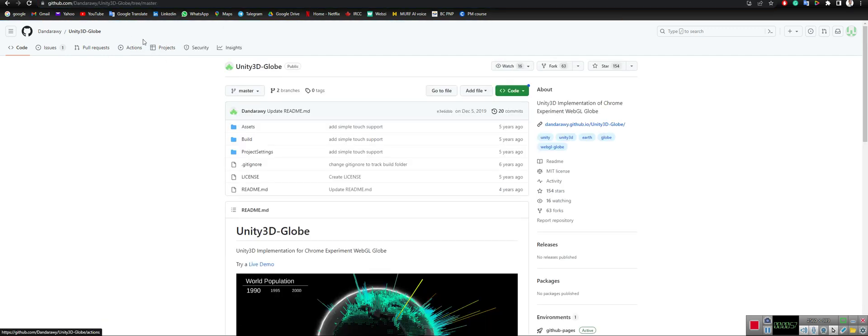
{"action": "key", "text": "alt+Tab"}
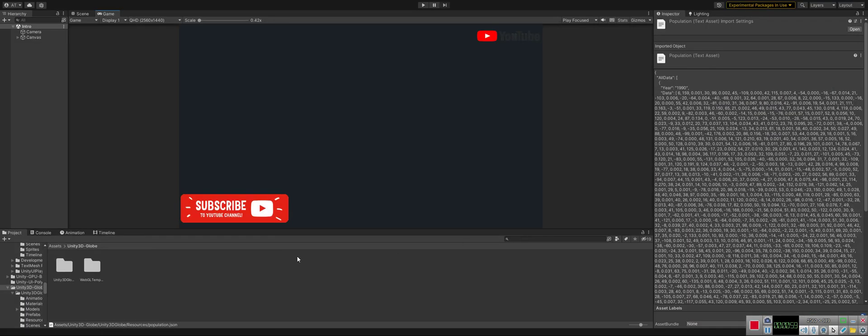
{"action": "left_click", "coordinate": [64, 266]}
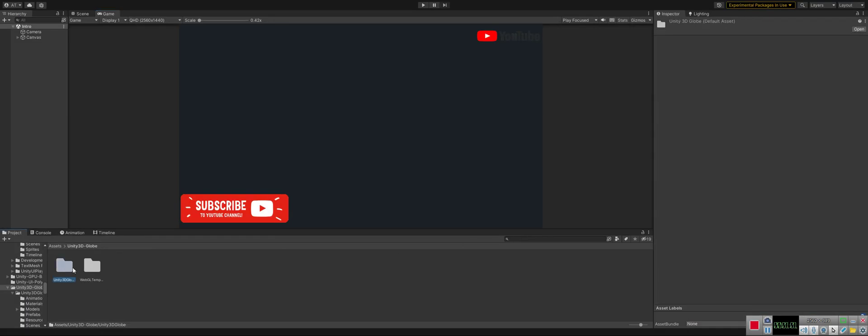
{"action": "double_click", "coordinate": [69, 268]}
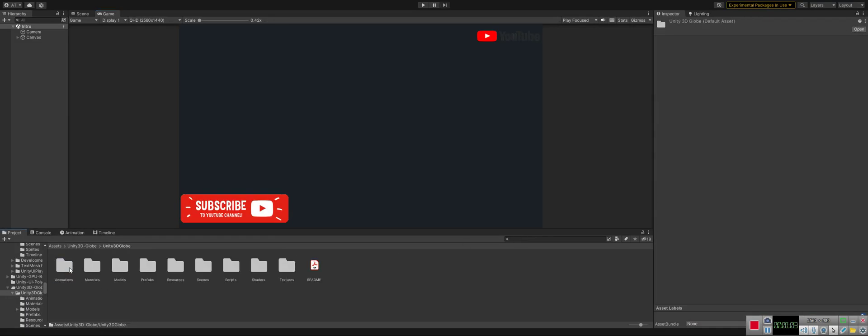
{"action": "double_click", "coordinate": [211, 266]}
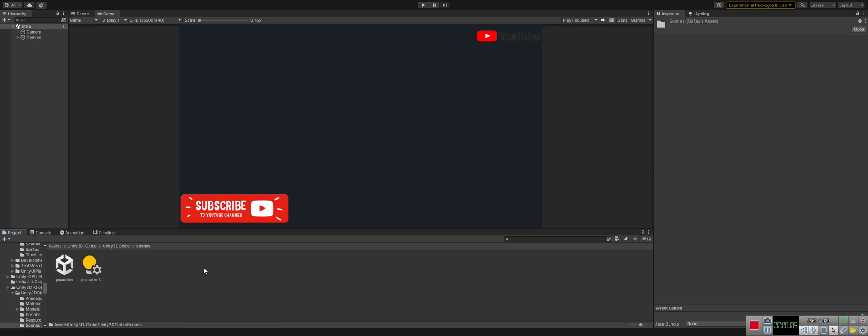
{"action": "left_click", "coordinate": [61, 267]}
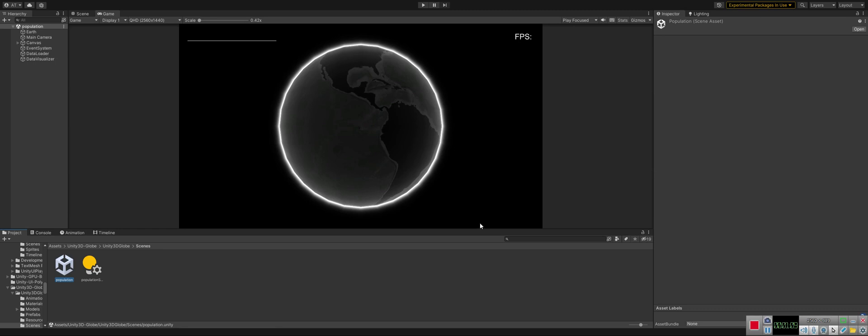
{"action": "double_click", "coordinate": [109, 13]}
Step: Play the population scene so the spinning Earth fills with cyan and yellow data spikes
{"action": "left_click", "coordinate": [421, 5]}
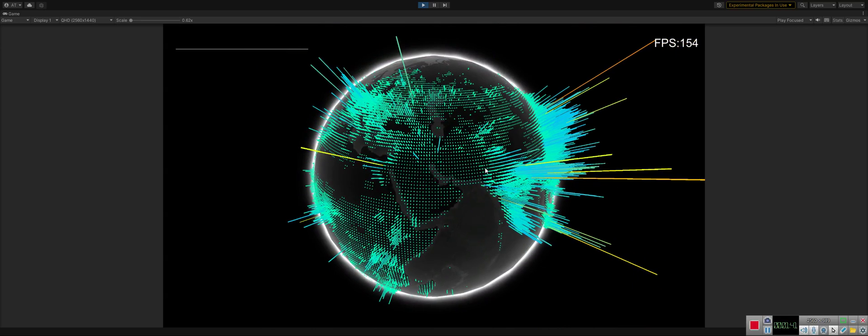
Step: Stop playback and review DataVisualizer's point material, point prefab and Colors gradient, then DataLoader
{"action": "left_click", "coordinate": [423, 5]}
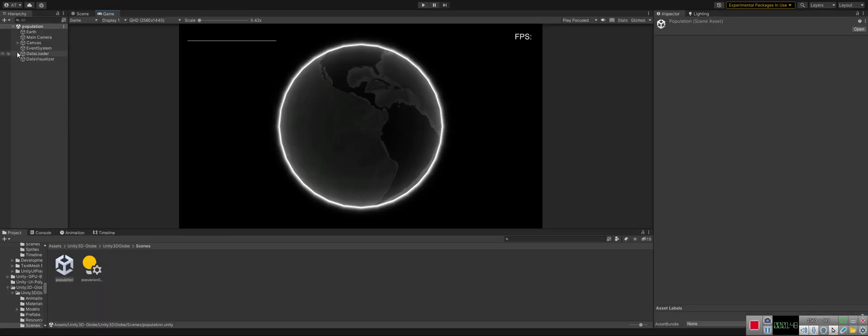
{"action": "left_click", "coordinate": [28, 59]}
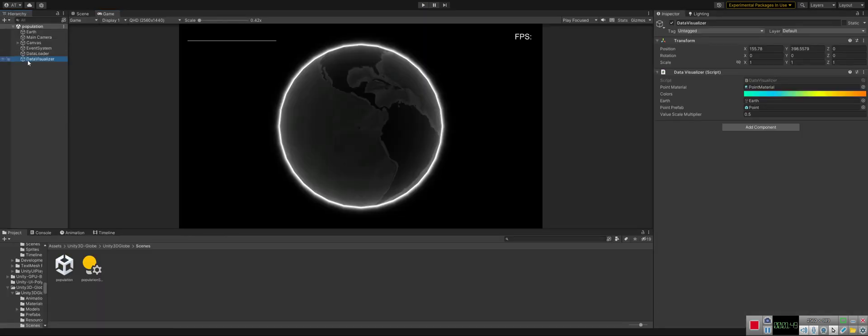
{"action": "left_click", "coordinate": [758, 88]}
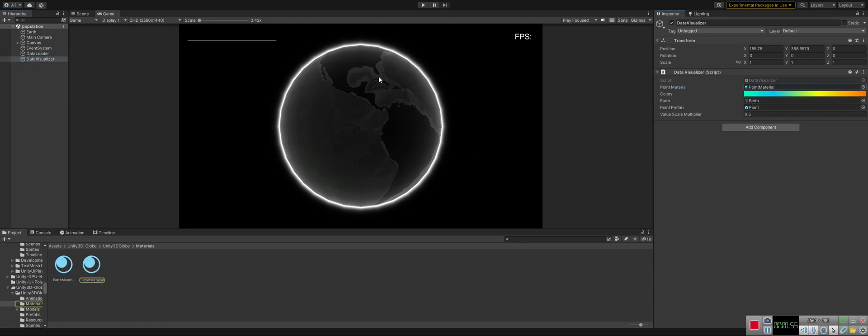
{"action": "left_click", "coordinate": [764, 108]}
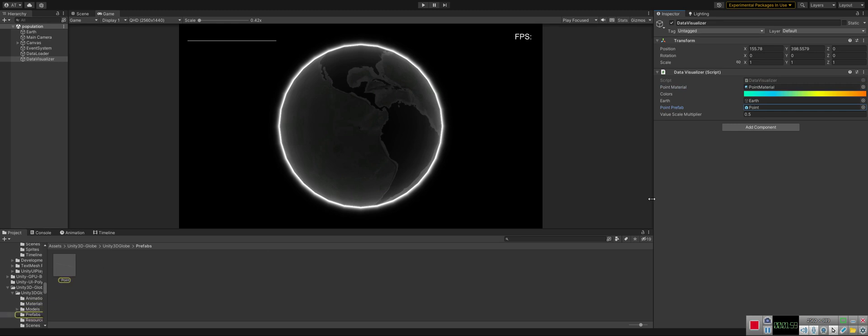
{"action": "left_click", "coordinate": [765, 93]}
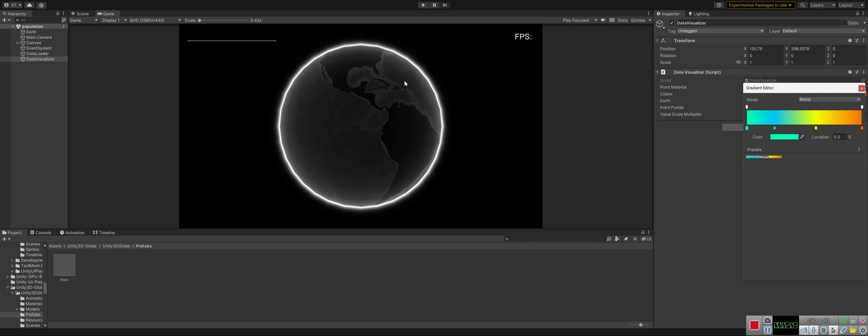
{"action": "left_click", "coordinate": [862, 89]}
{"action": "left_click", "coordinate": [37, 53]}
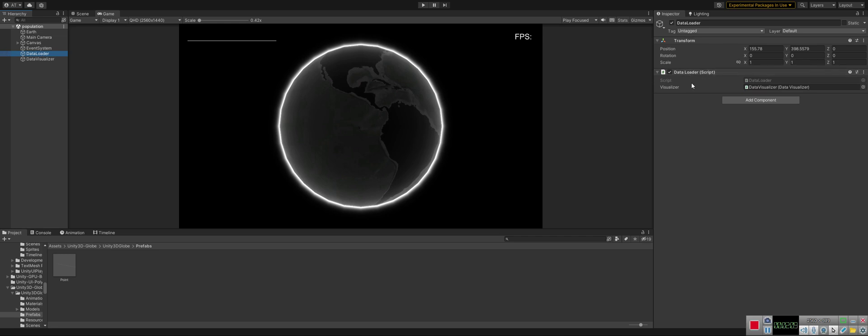
Step: Open the globe package's Resources folder and view population.json's AllData entries, starting with year 1990
{"action": "left_click", "coordinate": [116, 245]}
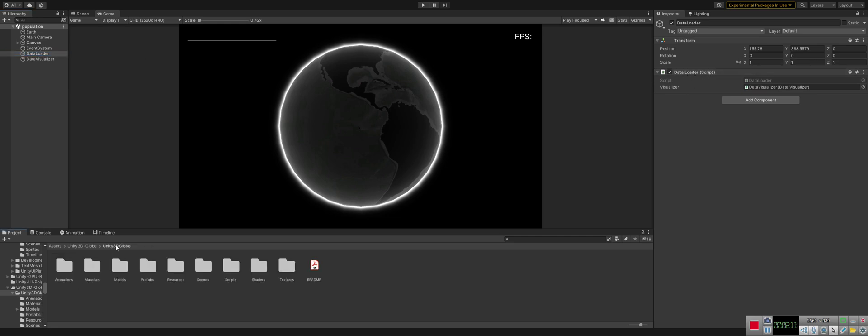
{"action": "double_click", "coordinate": [177, 264]}
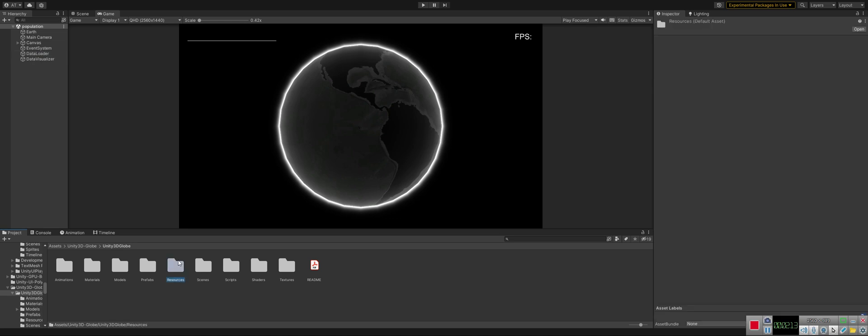
{"action": "left_click", "coordinate": [62, 280]}
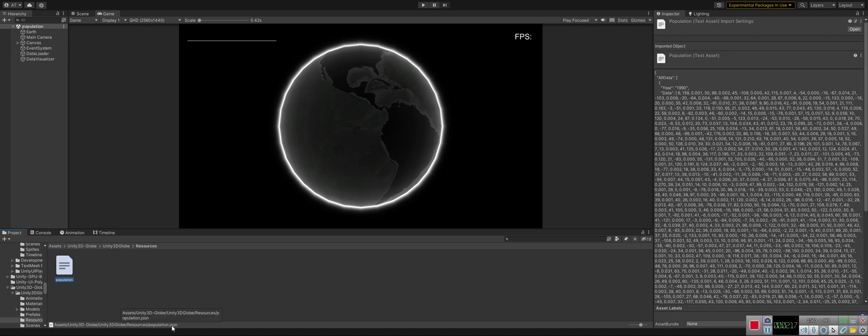
{"action": "mouse_move", "coordinate": [552, 334]}
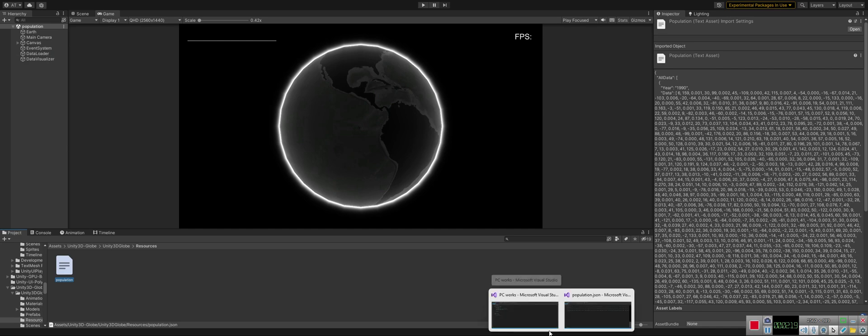
{"action": "left_click", "coordinate": [577, 311]}
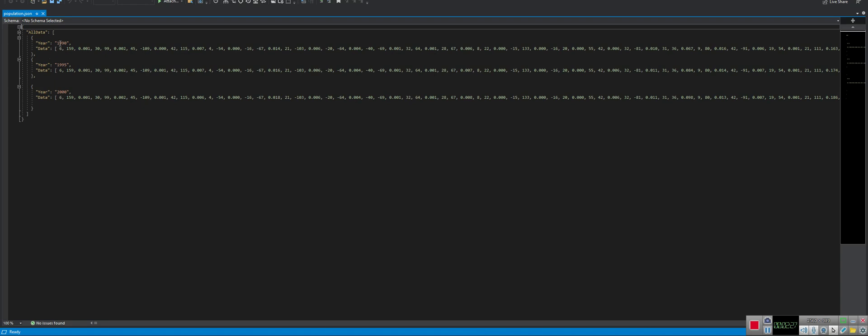
{"action": "left_click_drag", "start_coordinate": [62, 49], "coordinate": [804, 55]}
{"action": "left_click", "coordinate": [62, 71]}
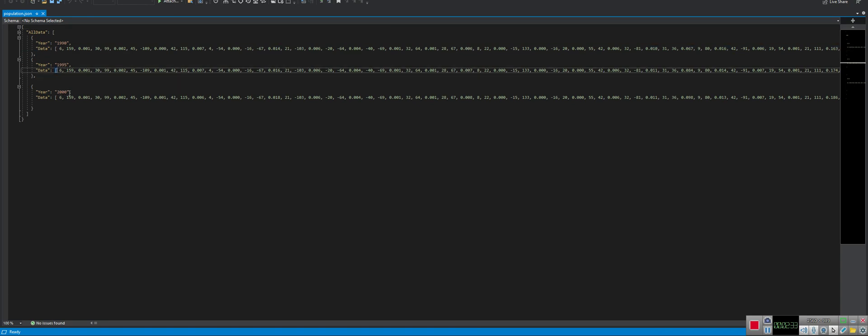
{"action": "left_click_drag", "start_coordinate": [83, 95], "coordinate": [485, 102]}
{"action": "left_click_drag", "start_coordinate": [94, 323], "coordinate": [843, 279]}
{"action": "left_click_drag", "start_coordinate": [75, 271], "coordinate": [109, 212]}
{"action": "left_click", "coordinate": [145, 160]}
{"action": "key", "text": "alt+Tab"}
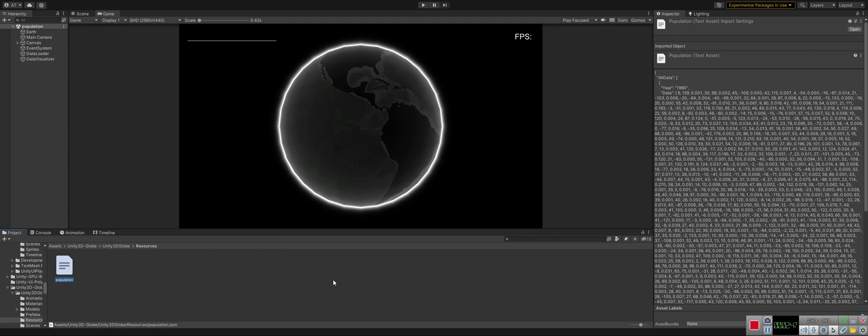
Step: Look over the DataLoader.cs script in Visual Studio, then return to Unity
{"action": "mouse_move", "coordinate": [562, 334]}
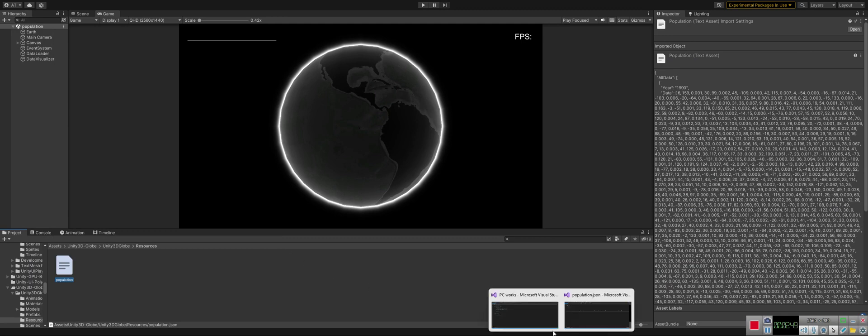
{"action": "left_click", "coordinate": [532, 311]}
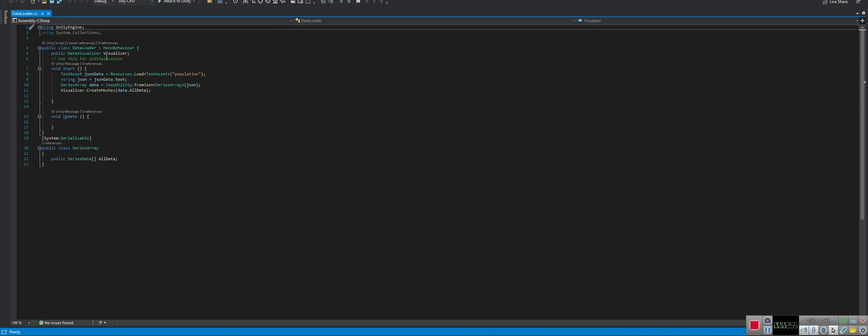
{"action": "left_click", "coordinate": [550, 309]}
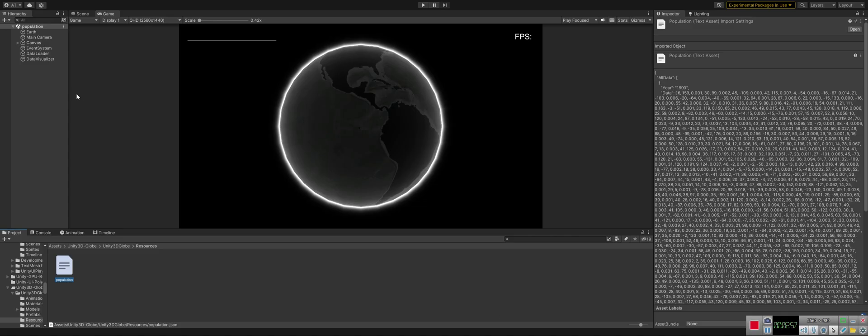
Step: Inspect DataVisualizer, then DataLoader, whose Visualizer field references DataVisualizer
{"action": "left_click", "coordinate": [35, 55]}
{"action": "left_click", "coordinate": [28, 59]}
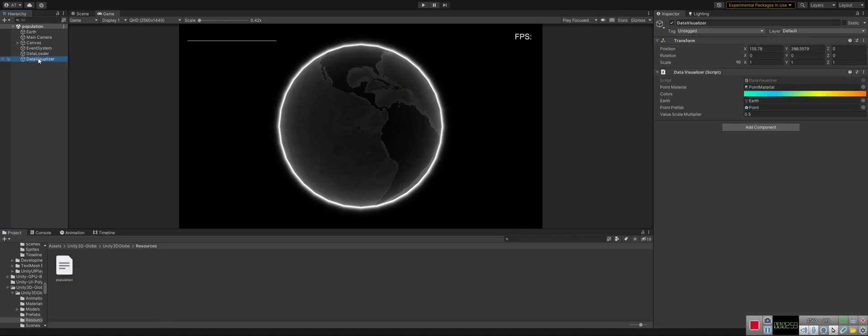
{"action": "left_click", "coordinate": [39, 54]}
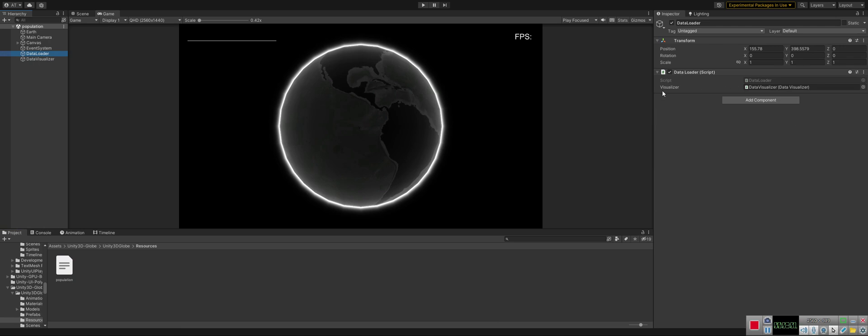
{"action": "mouse_move", "coordinate": [561, 334]}
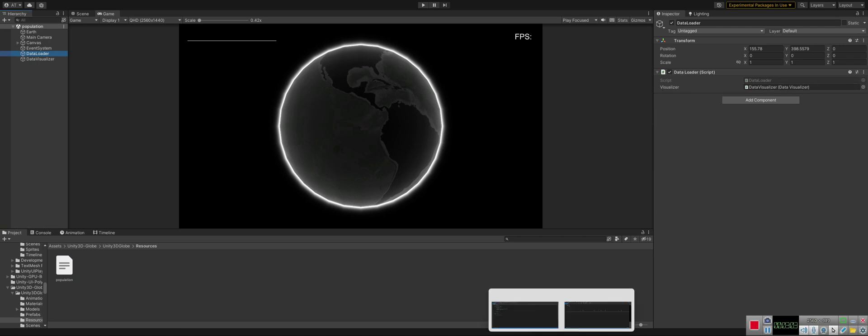
{"action": "left_click", "coordinate": [579, 314]}
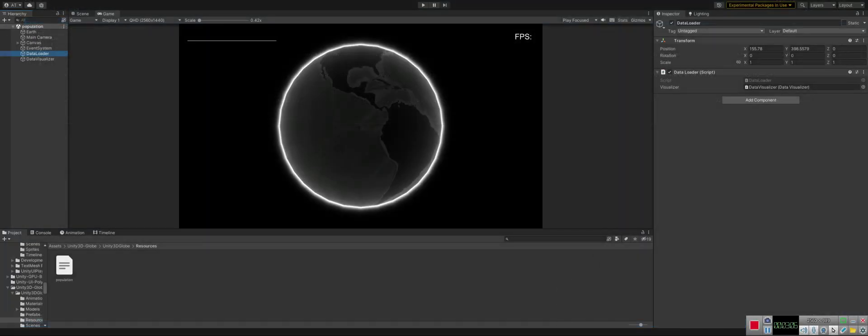
{"action": "left_click", "coordinate": [506, 314]}
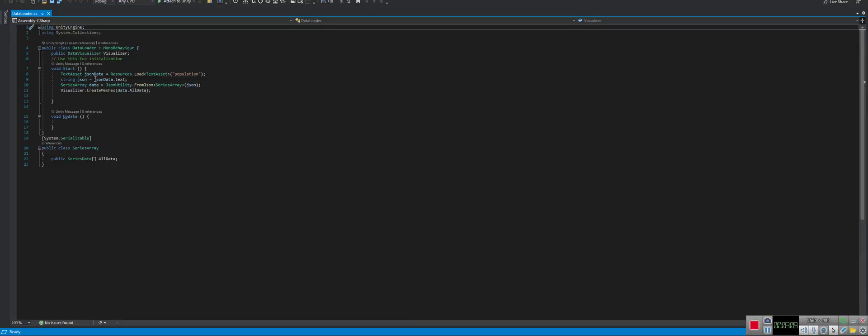
{"action": "left_click_drag", "start_coordinate": [175, 73], "coordinate": [198, 76]}
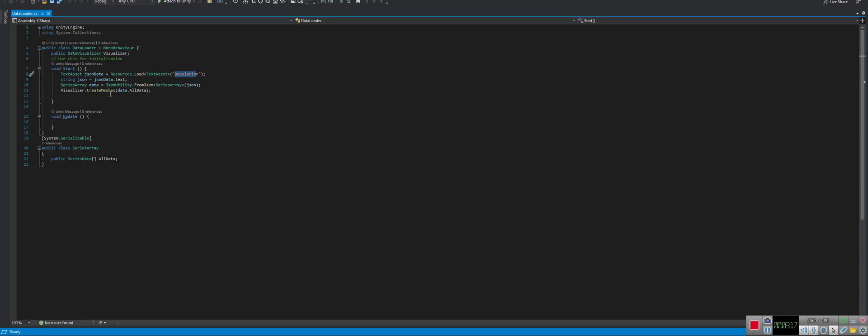
{"action": "left_click", "coordinate": [70, 91]}
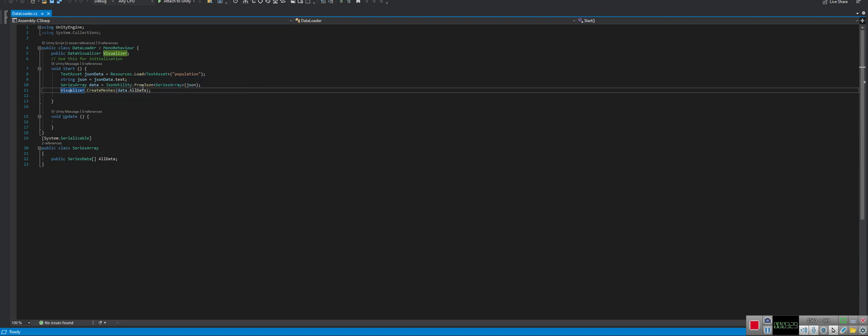
{"action": "left_click_drag", "start_coordinate": [159, 91], "coordinate": [55, 73]}
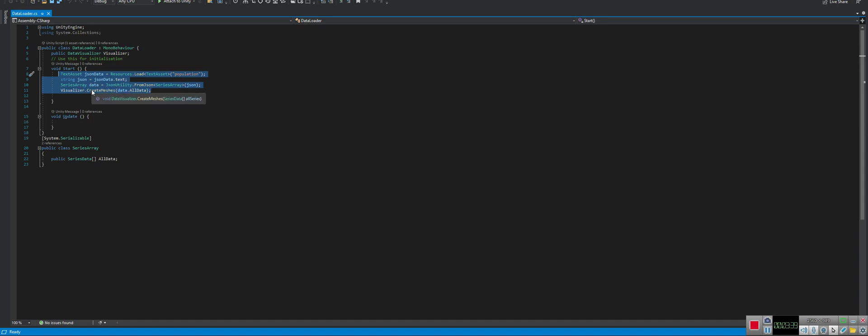
{"action": "left_click", "coordinate": [69, 69]}
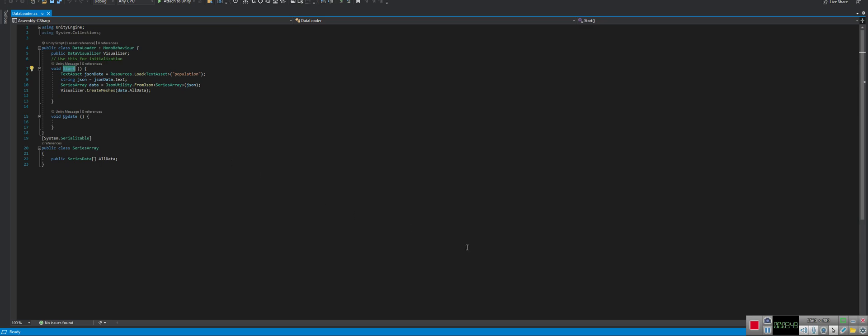
{"action": "key", "text": "alt+Tab"}
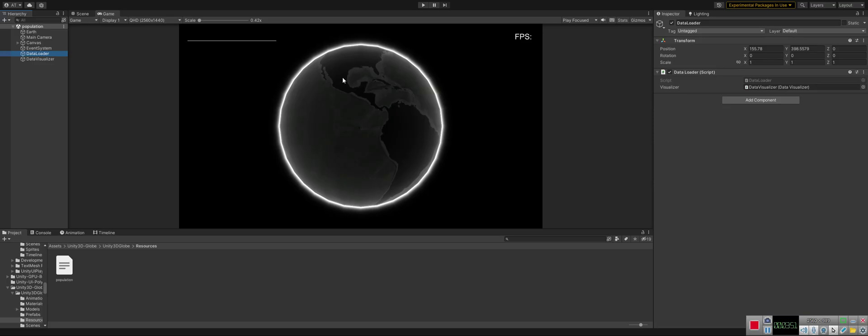